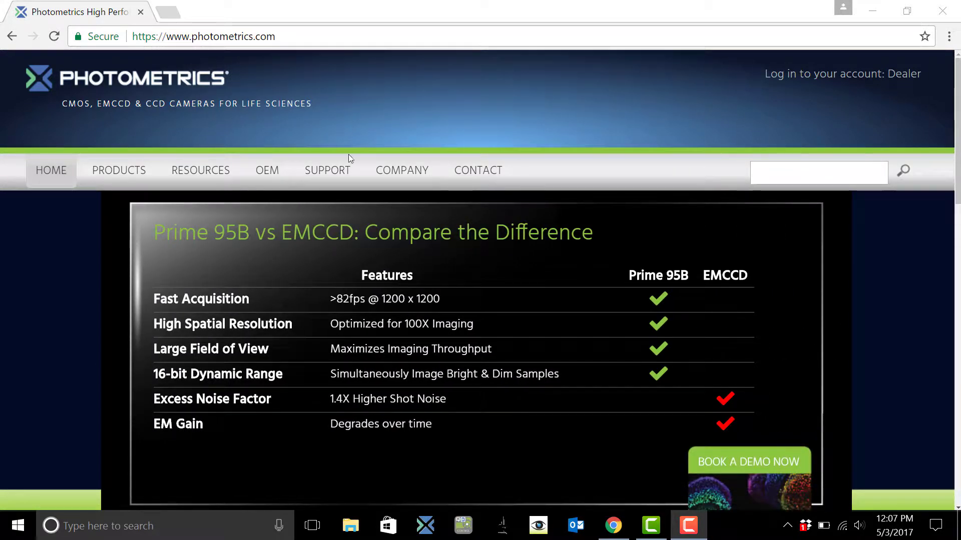
Step: Open the Software, Drivers & Downloads support page and choose Prime 95B as the camera in the driver selector
mouse_move(352, 171)
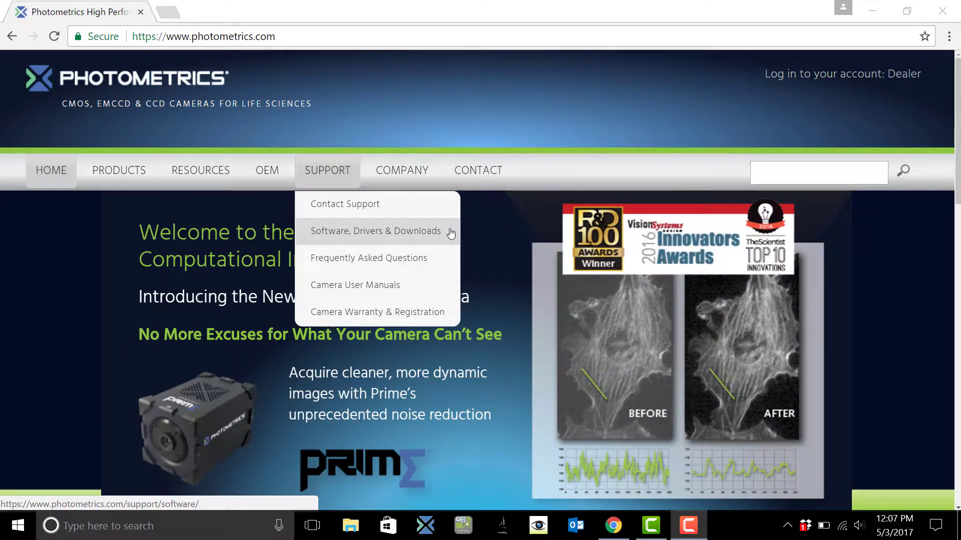
left_click(451, 233)
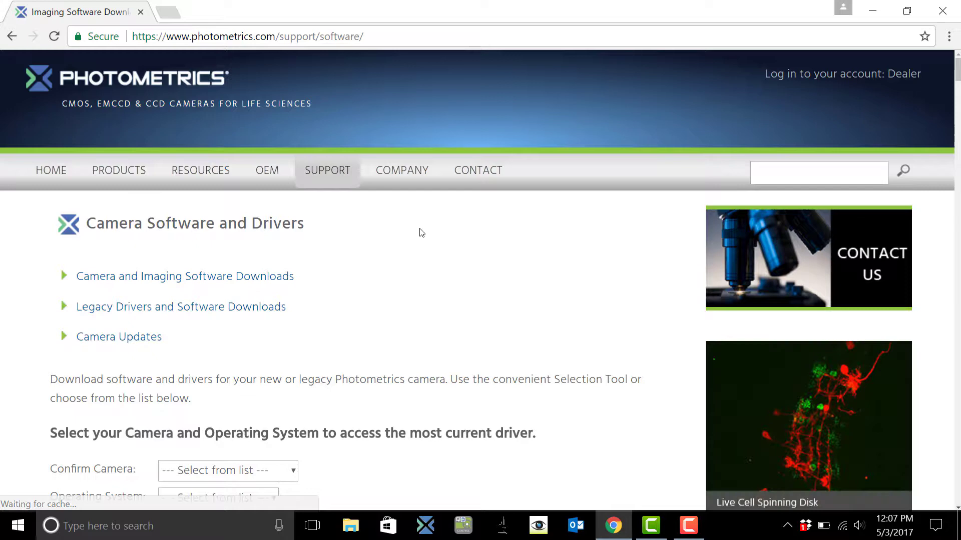
scroll(421, 232, "down", 6)
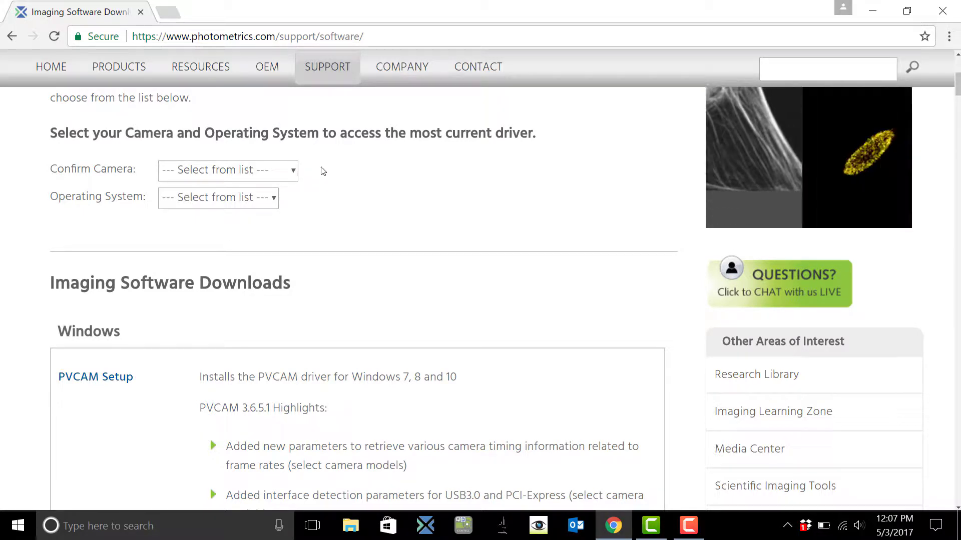
left_click(291, 173)
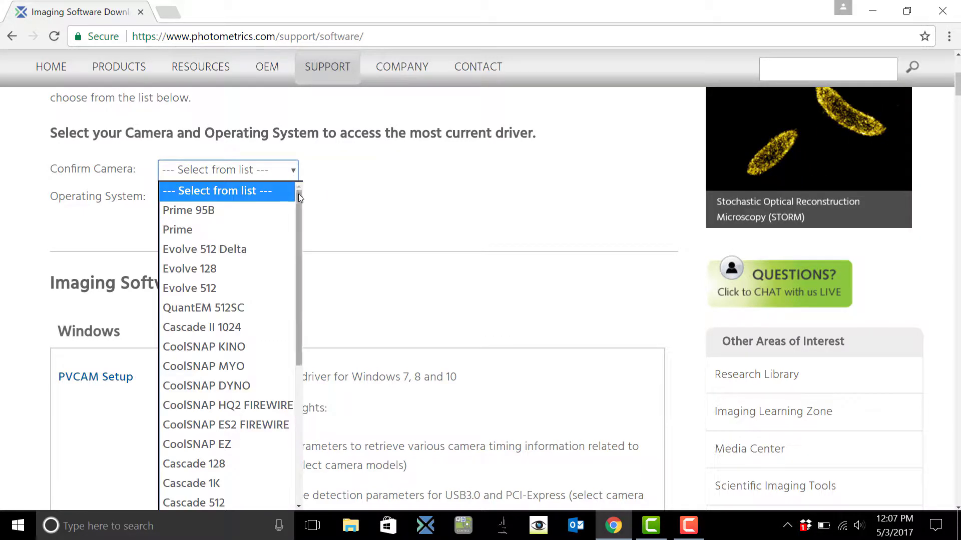
mouse_move(299, 194)
left_mouse_down()
mouse_move(305, 336)
mouse_move(302, 196)
left_mouse_up()
left_click(253, 210)
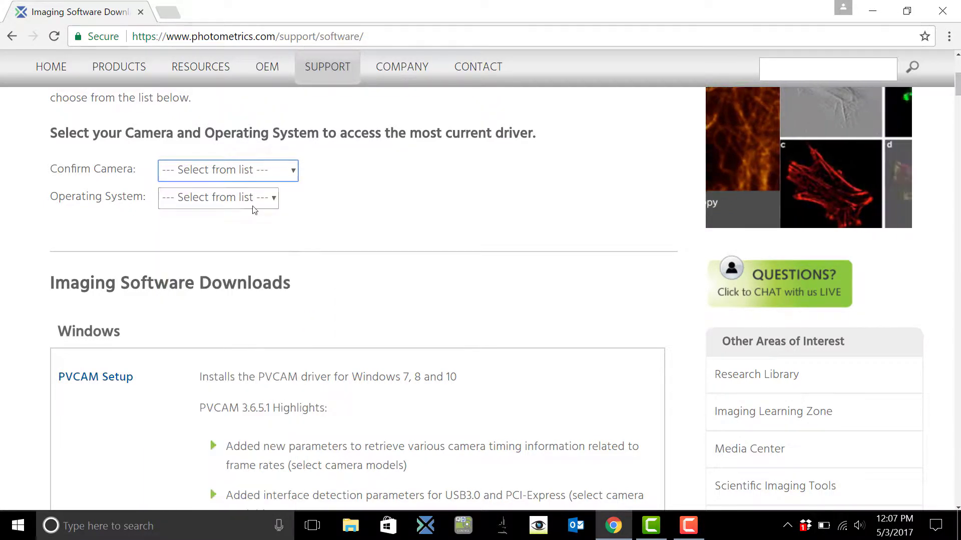
Step: Set the operating system to Win 10 (64BIT) and download the recommended PVCAM 3.6.5.1 driver
left_click(275, 201)
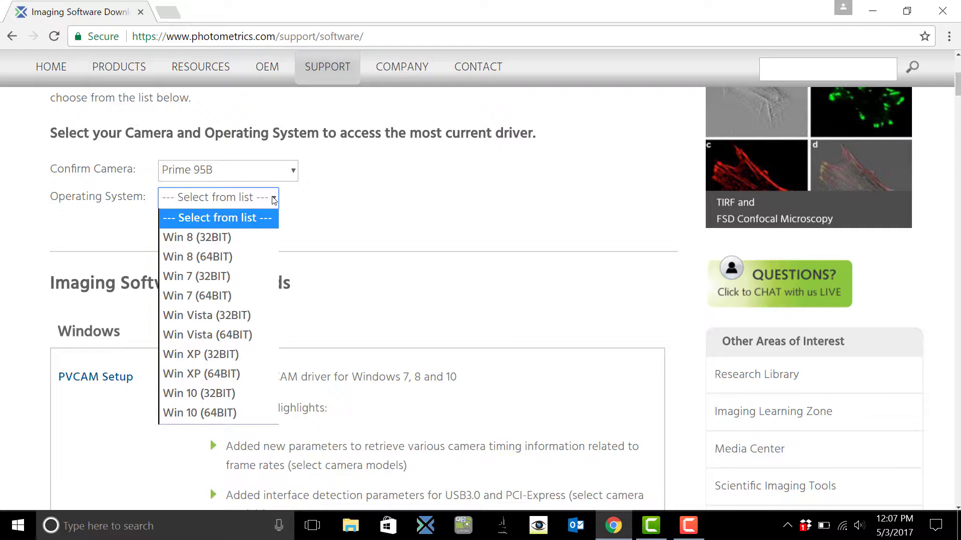
left_click(223, 414)
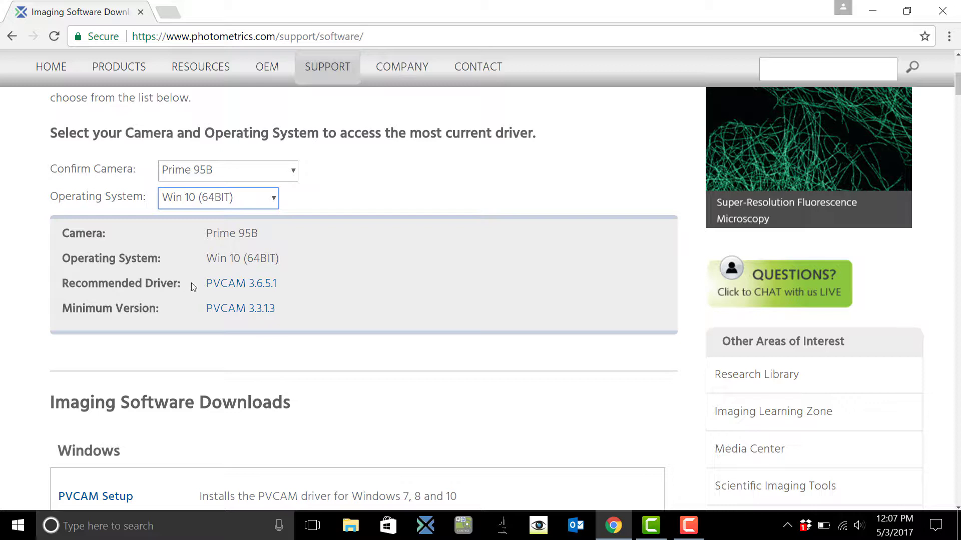
left_click(266, 285)
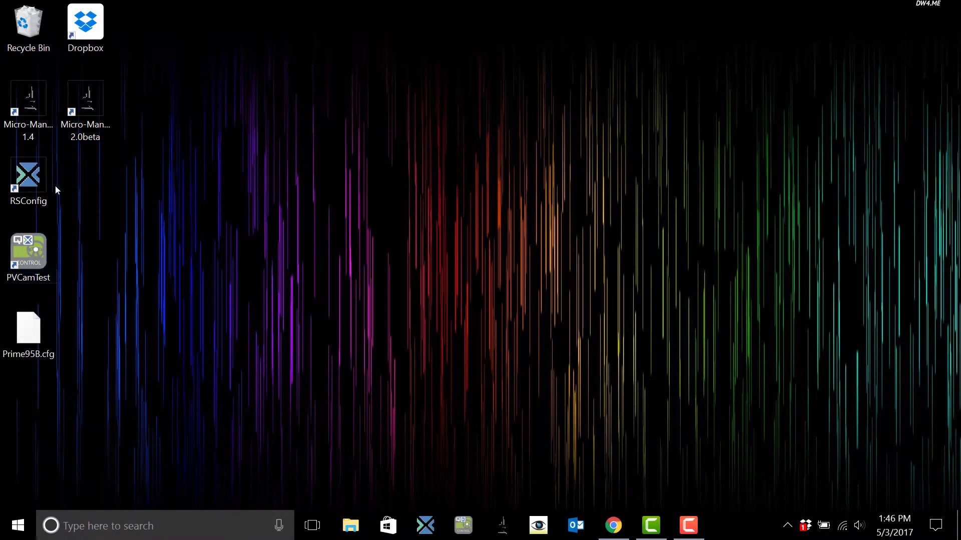
Step: Run RSConfig from the desktop, select the Camera 1 name entry, and finish the camera configuration
left_click(38, 174)
double_click(39, 175)
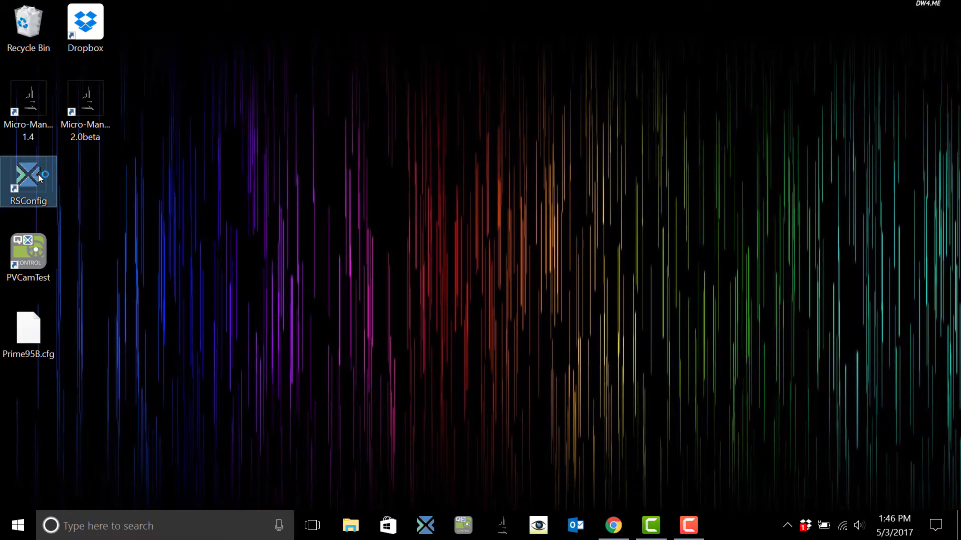
left_click(427, 157)
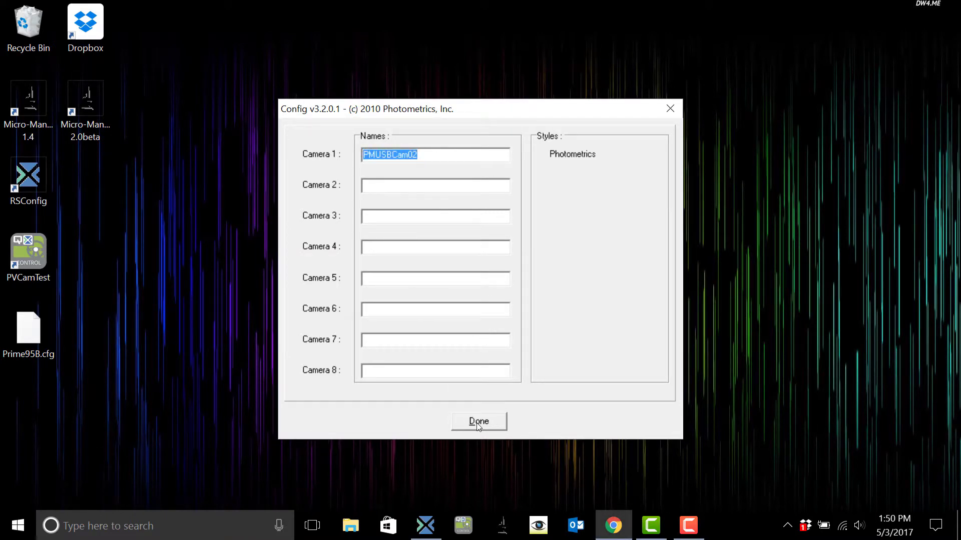
left_click(478, 422)
Step: Check the camera entry under PVCam Second-Generation USB Cameras in Device Manager, and close Device Manager
left_click(117, 526)
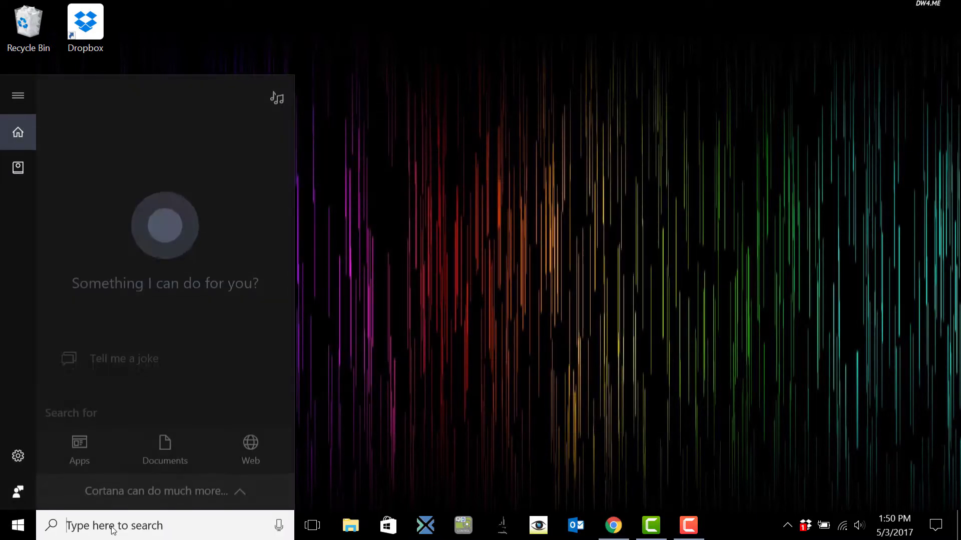
type("de")
key("Return")
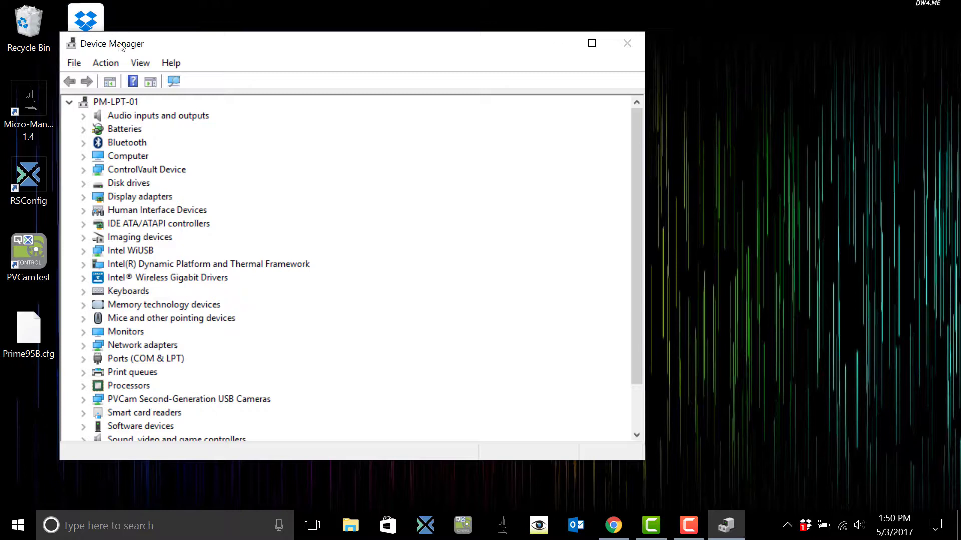
left_click(84, 401)
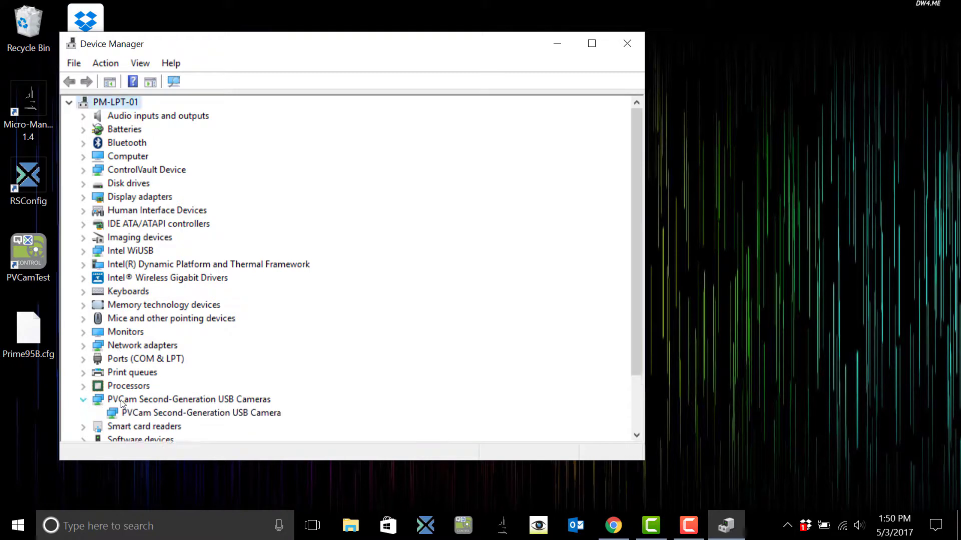
left_click(625, 47)
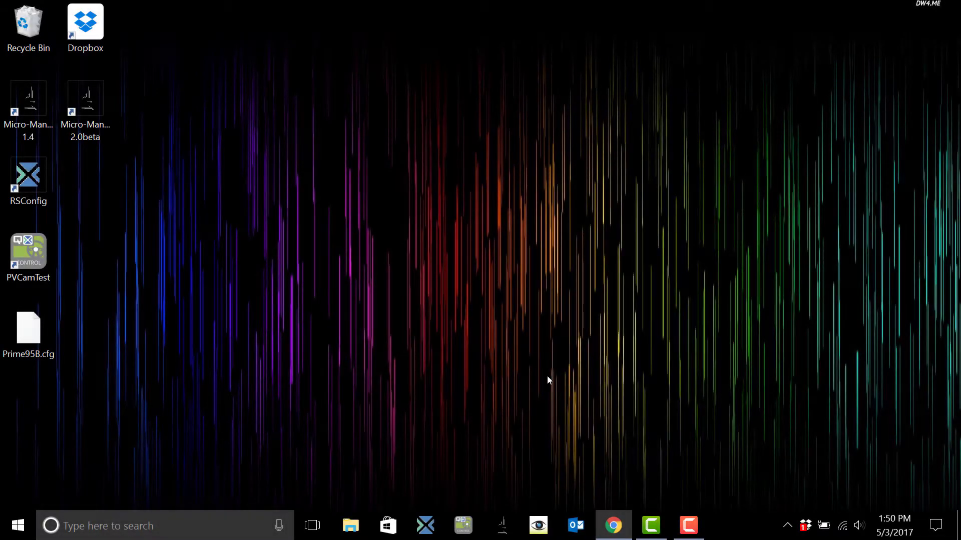
Step: Launch PVCamTest, set the acquisition mode to Live (circ. buffer), and run a live camera preview before stopping it
left_click(465, 526)
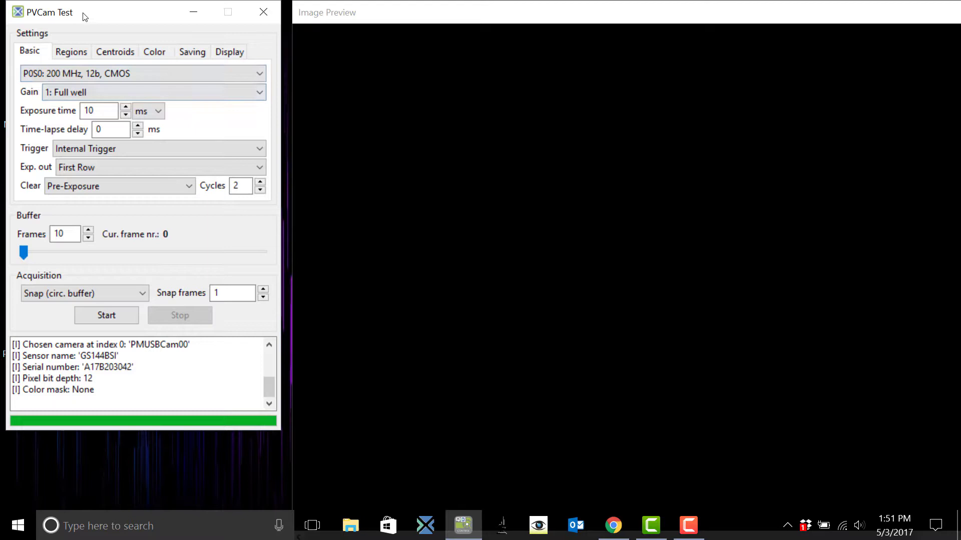
left_click(137, 293)
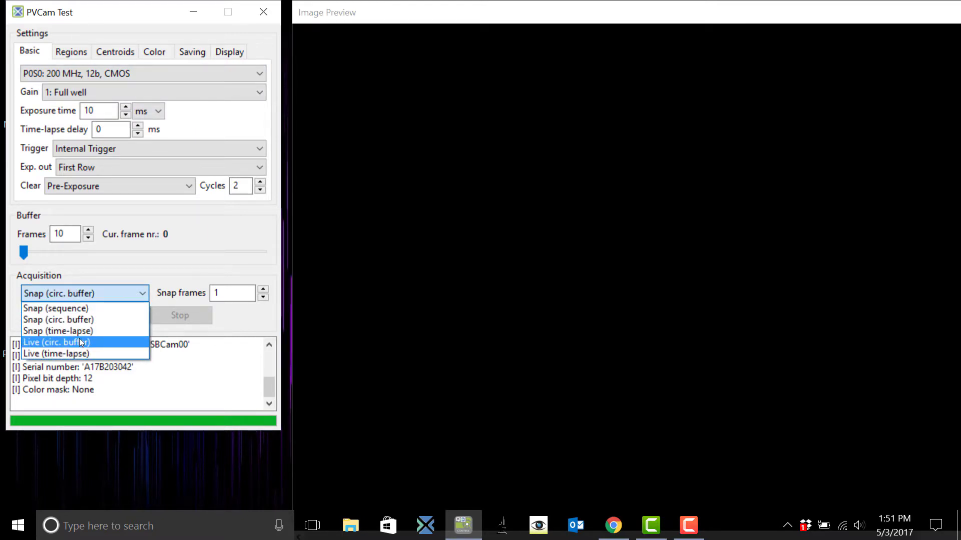
left_click(79, 340)
left_click(106, 317)
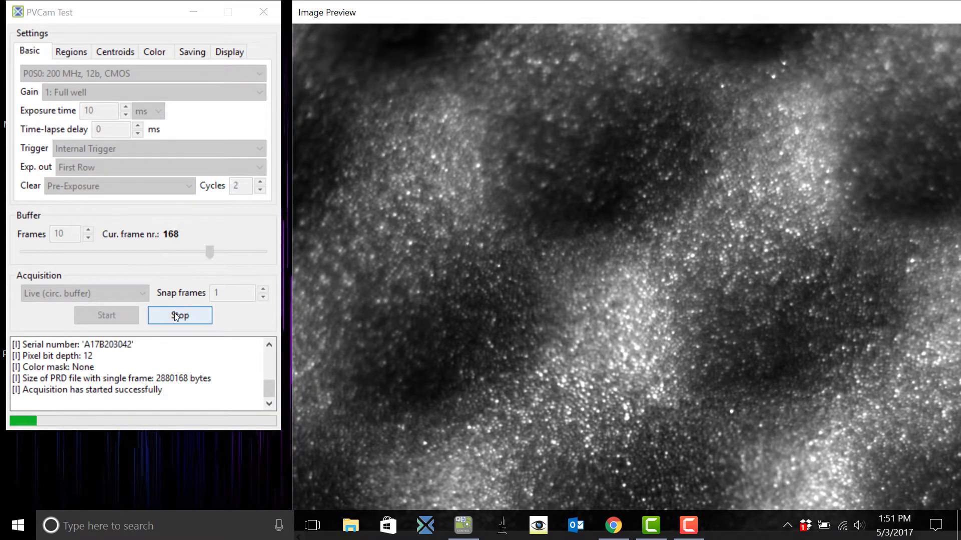
left_click(174, 313)
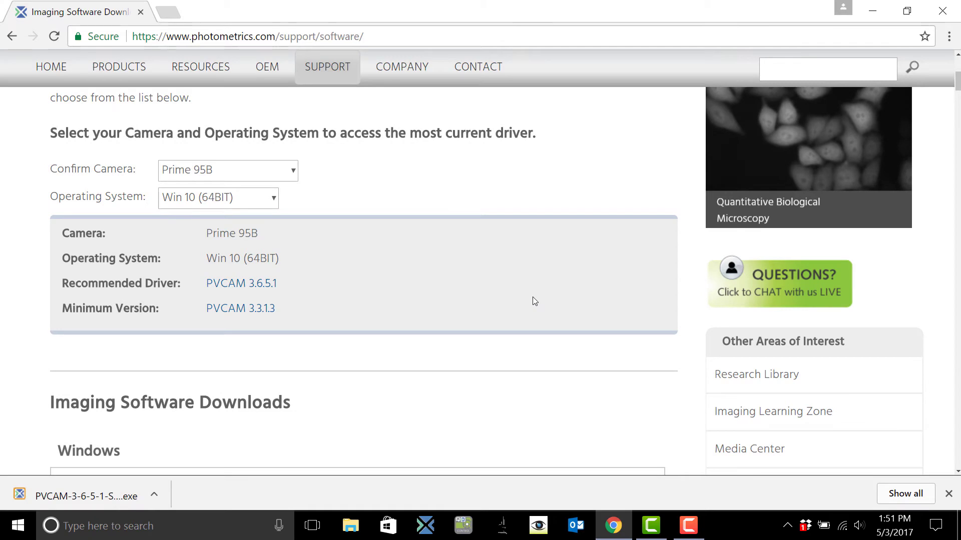
Step: Switch to Chrome and open the Support section of the Photometrics contact page
scroll(433, 216, "up", 5)
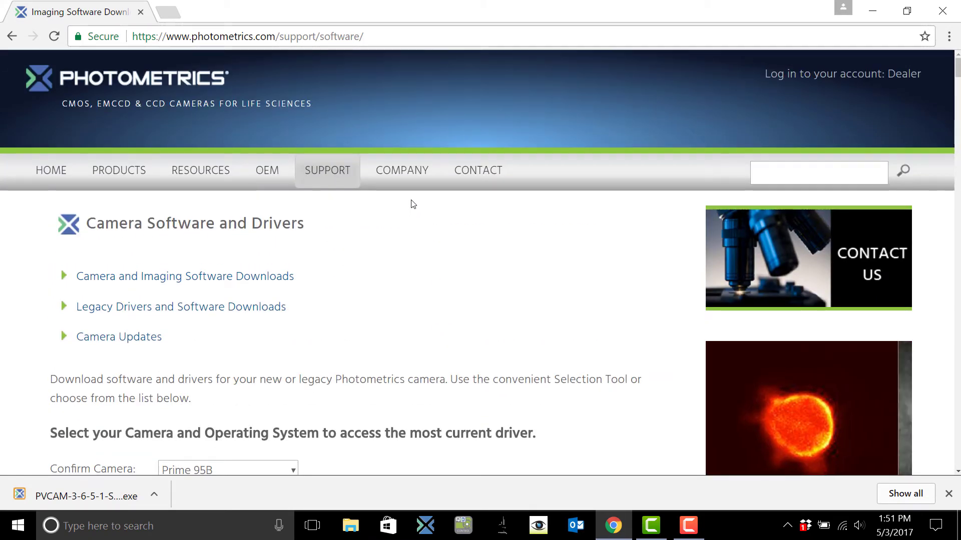
left_click(483, 173)
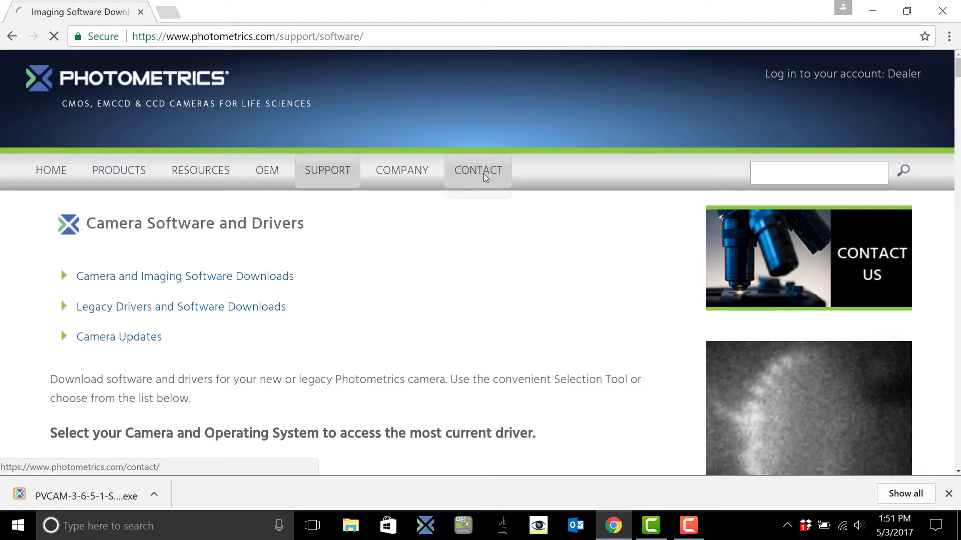
scroll(323, 227, "down", 5)
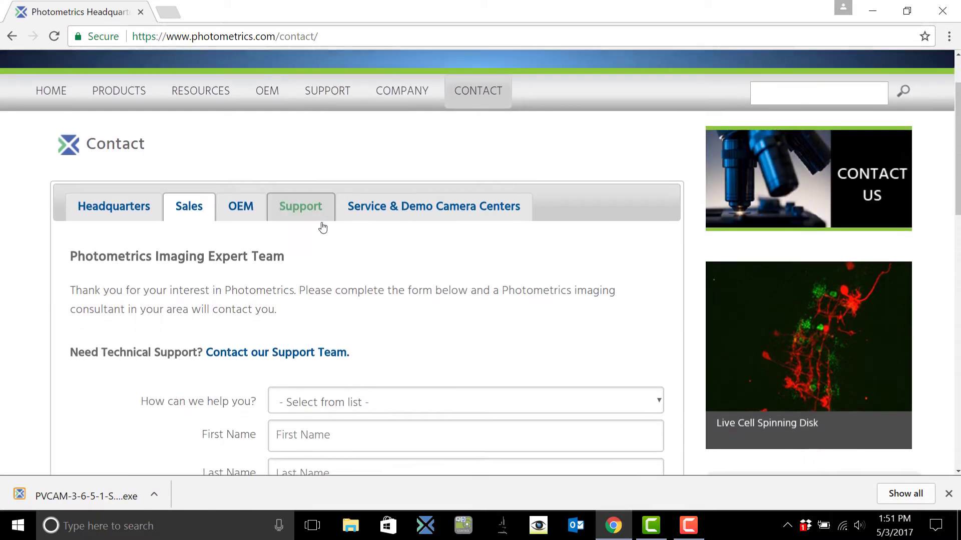
scroll(241, 220, "down", 3)
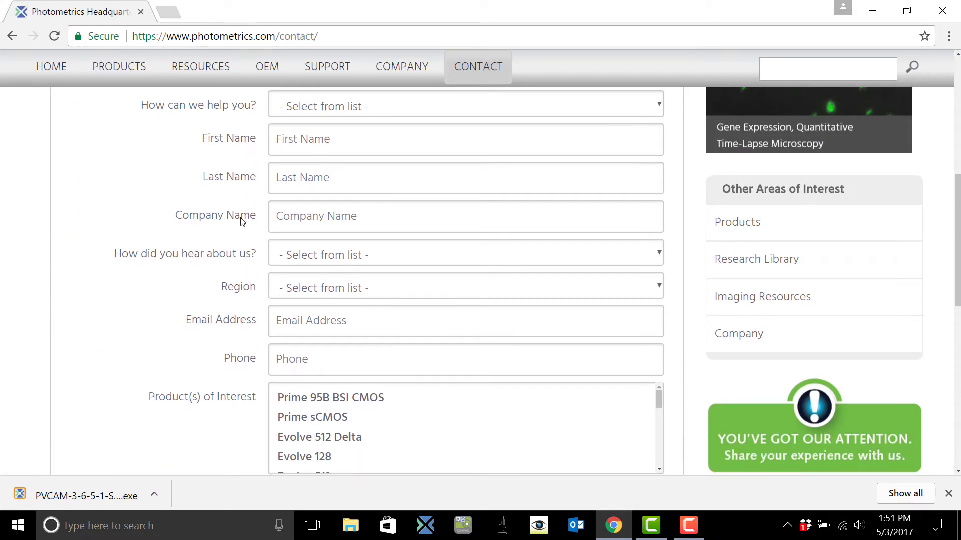
scroll(243, 222, "up", 8)
left_click(324, 295)
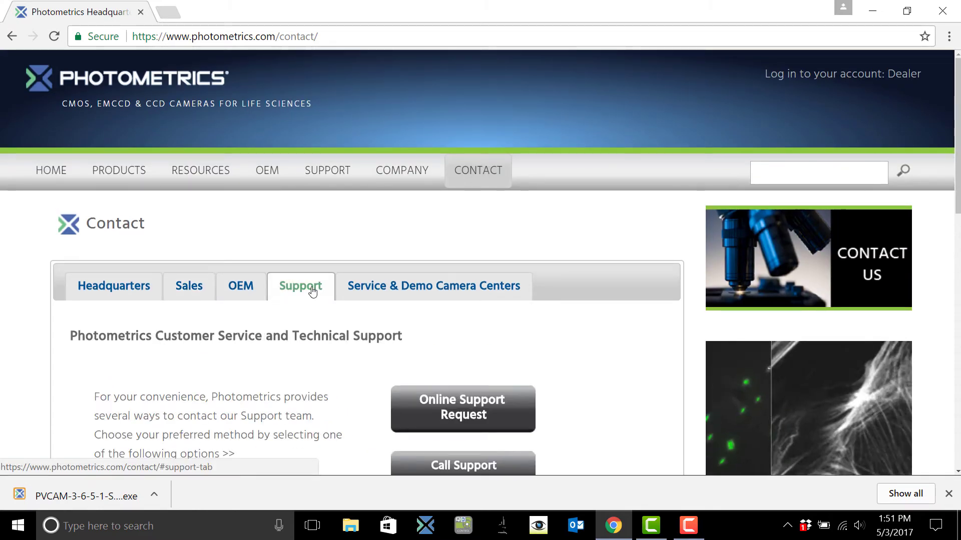
Step: Open the Online Support Request form and review its contact, product, system and problem information fields
scroll(316, 289, "down", 3)
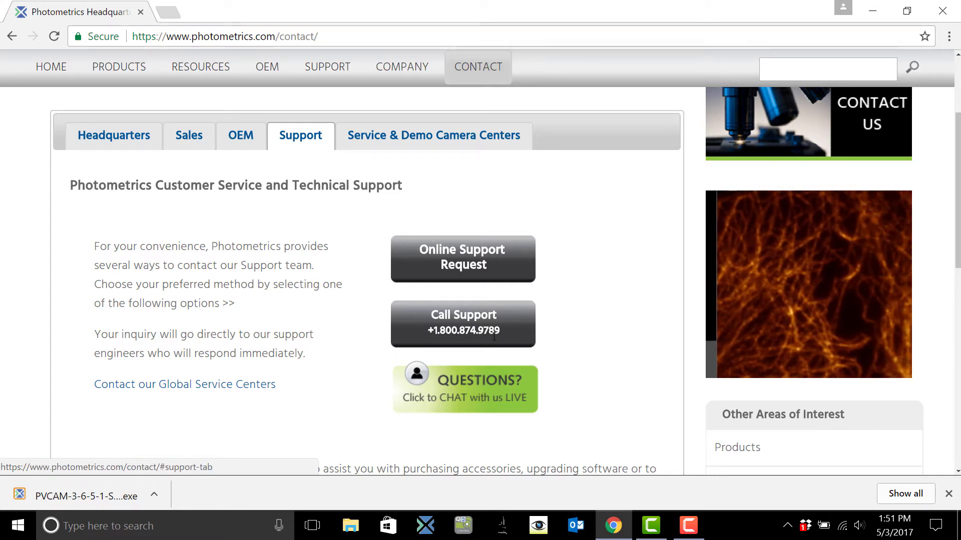
left_click(479, 257)
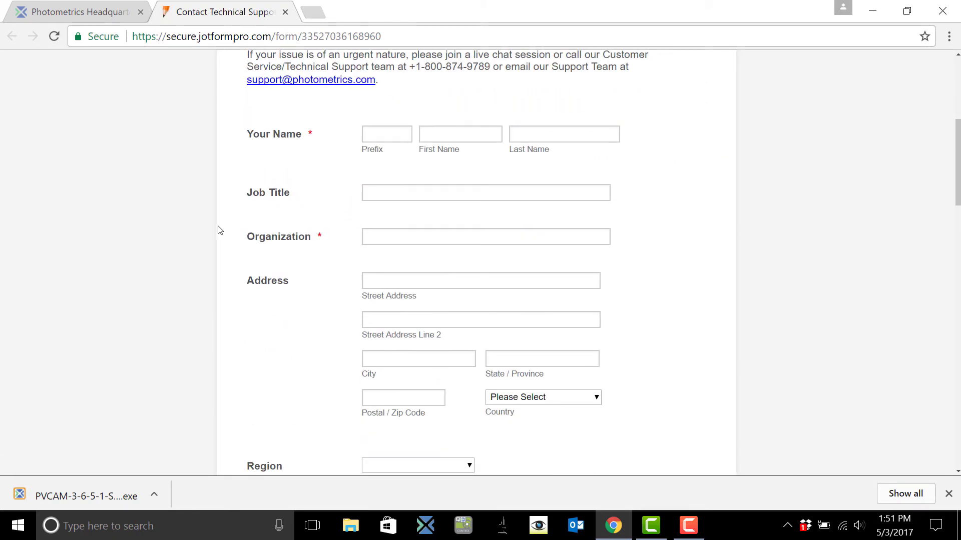
scroll(205, 230, "down", 2)
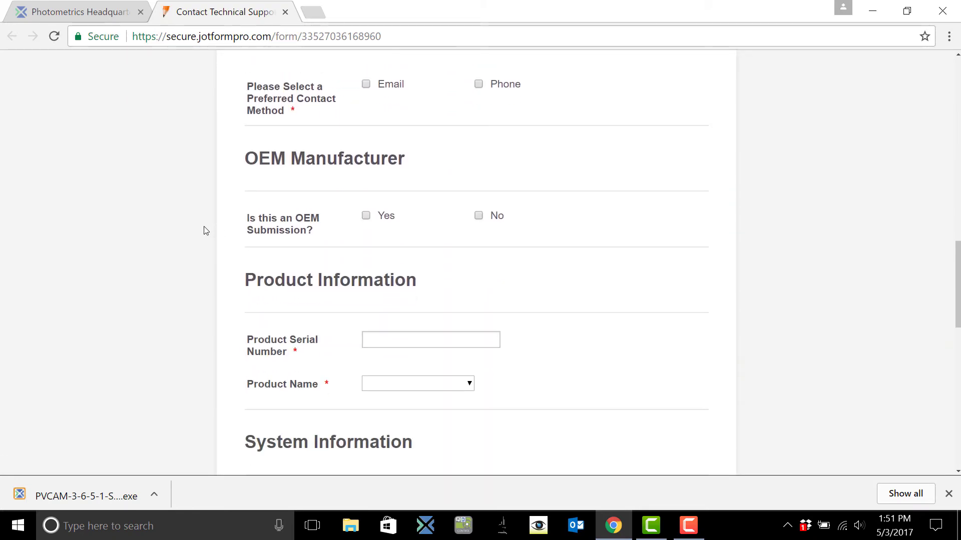
scroll(205, 231, "down", 4)
scroll(205, 231, "down", 1)
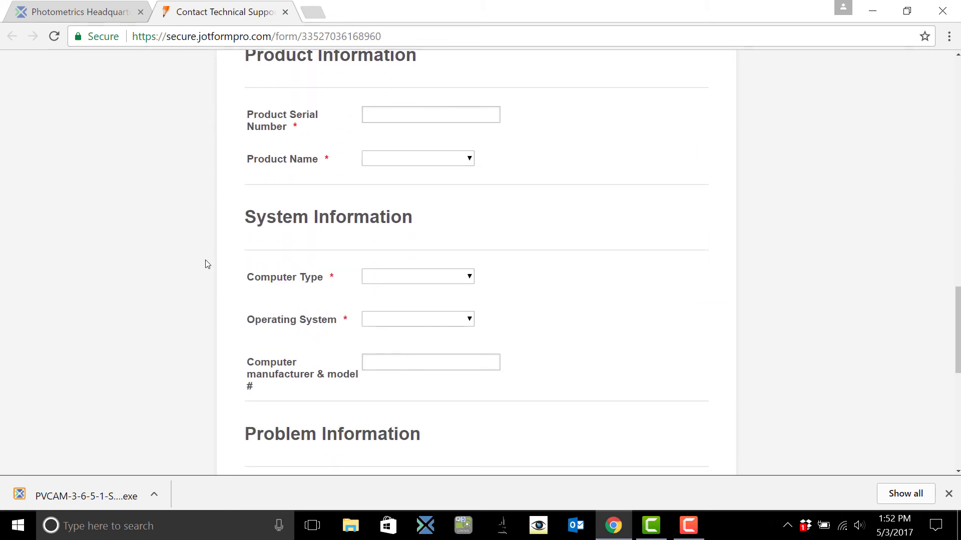
scroll(208, 264, "down", 7)
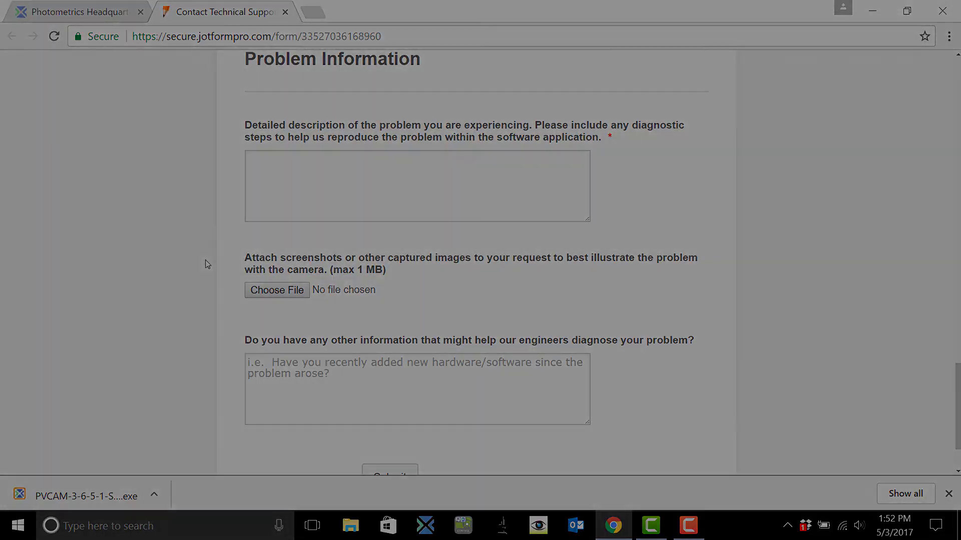